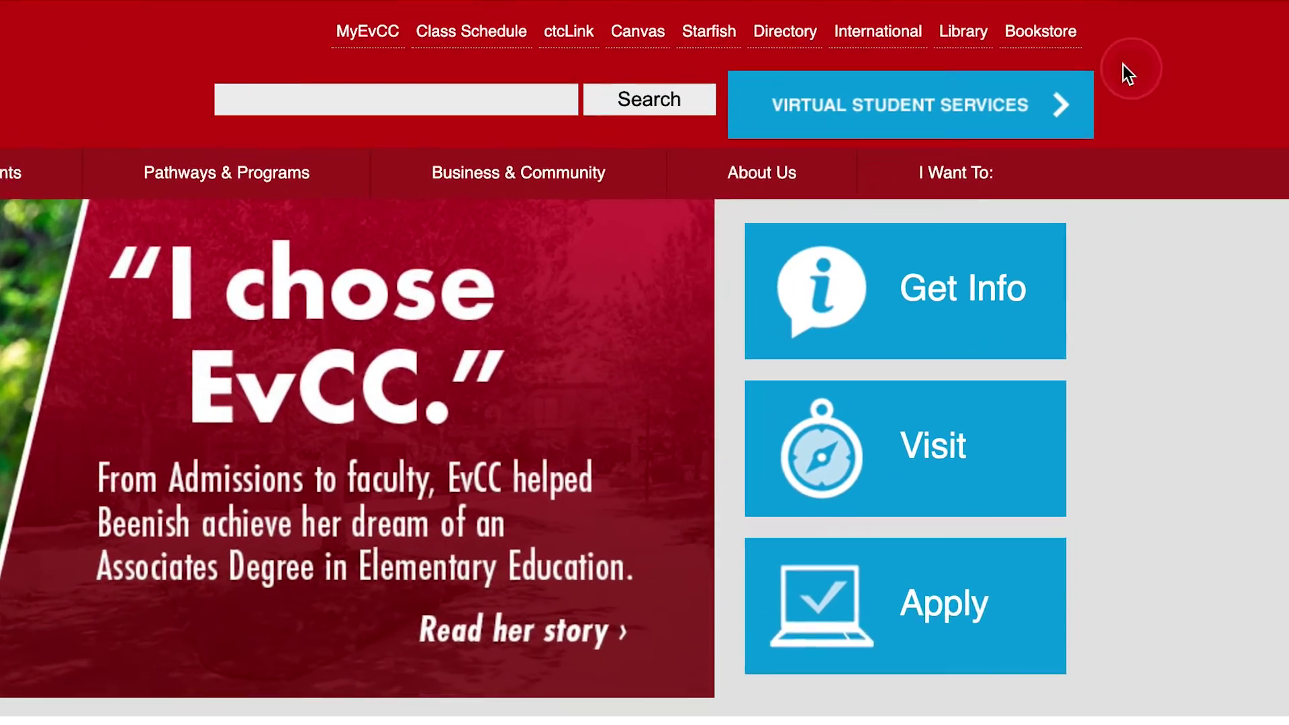
- Open the ctcLink sign-in page from the EvCC homepage's top navigation bar
click(1077, 17)
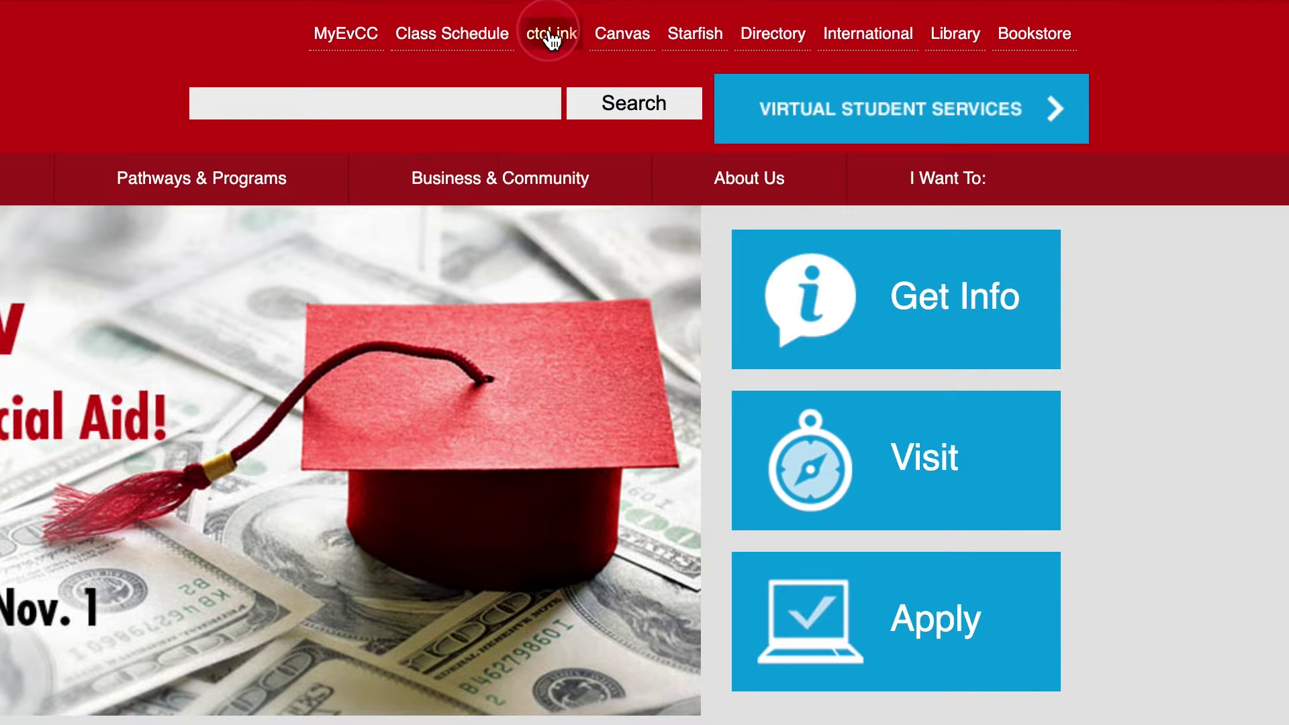
click(551, 39)
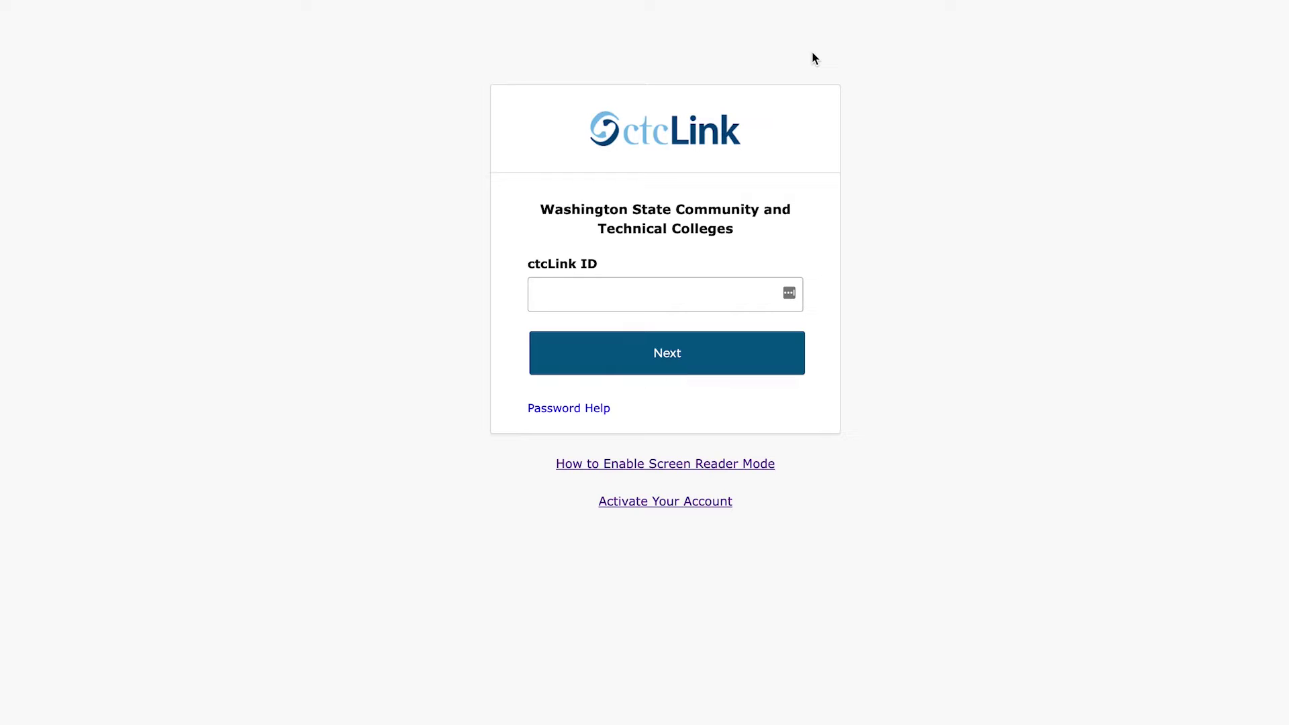
- Follow the Activate Your Account link and accept the redirect alert
click(664, 501)
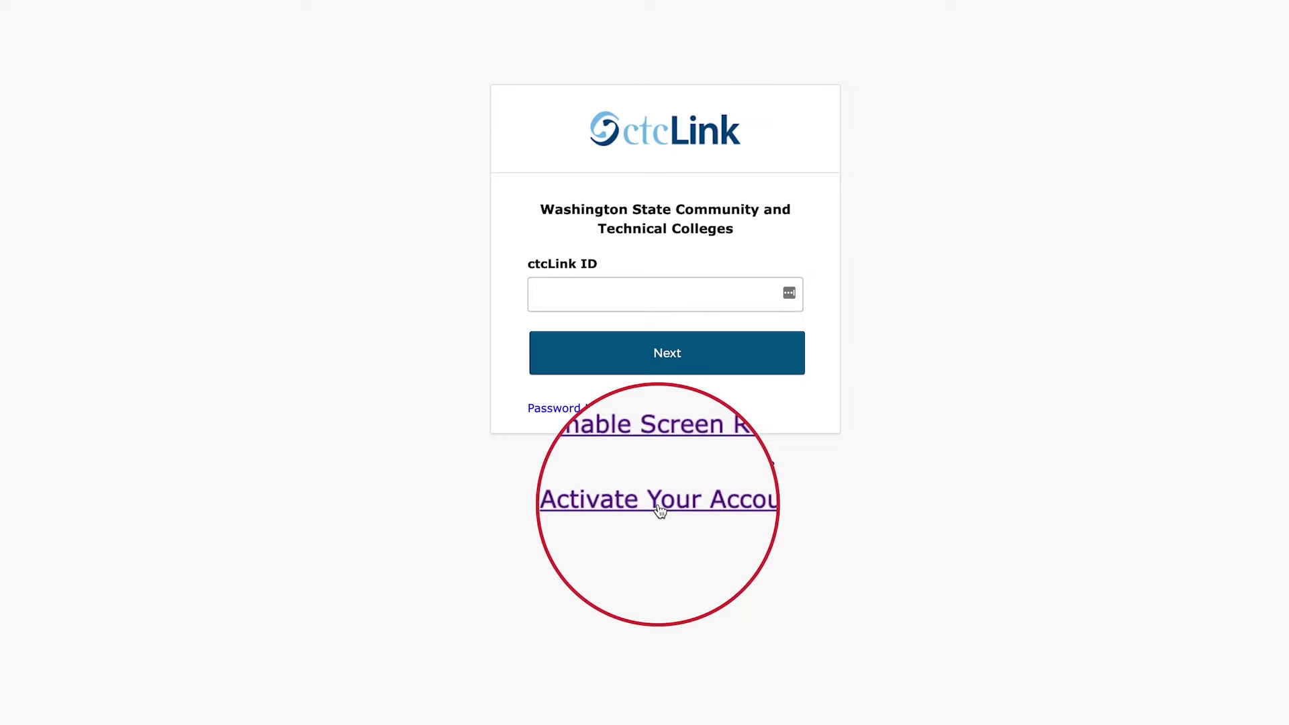
click(660, 509)
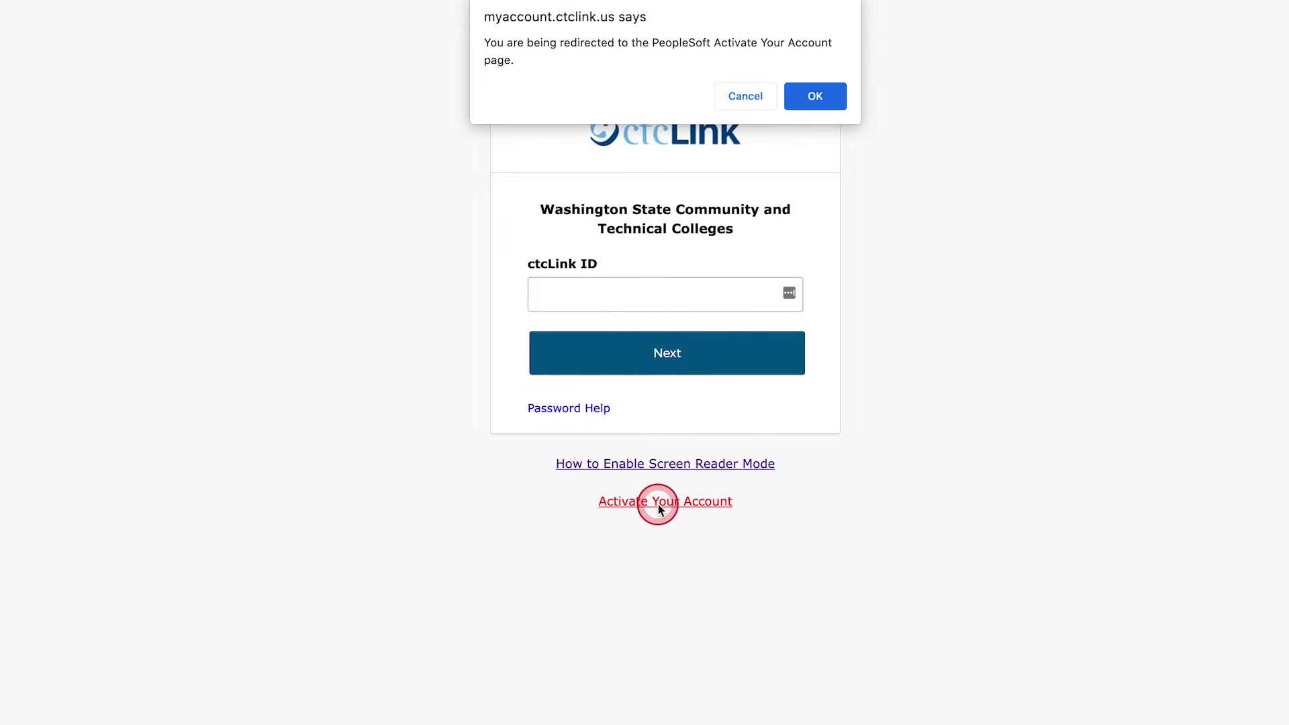
click(818, 98)
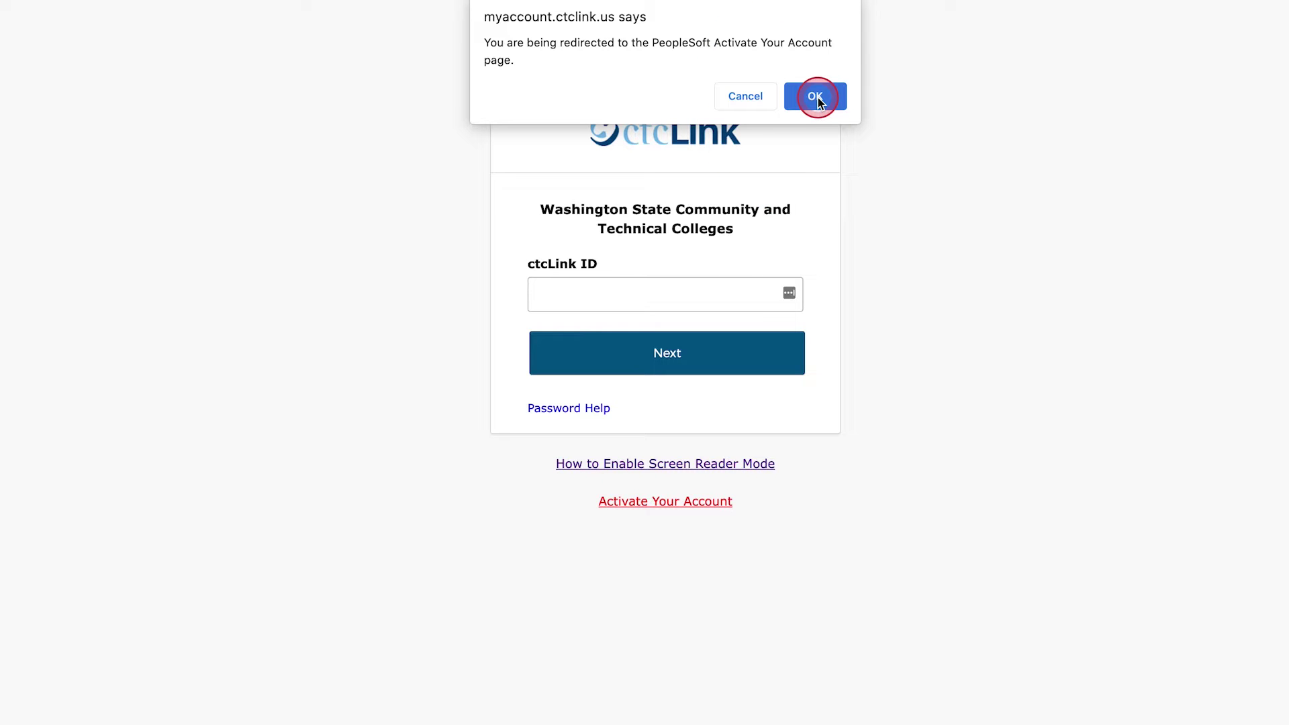
click(818, 98)
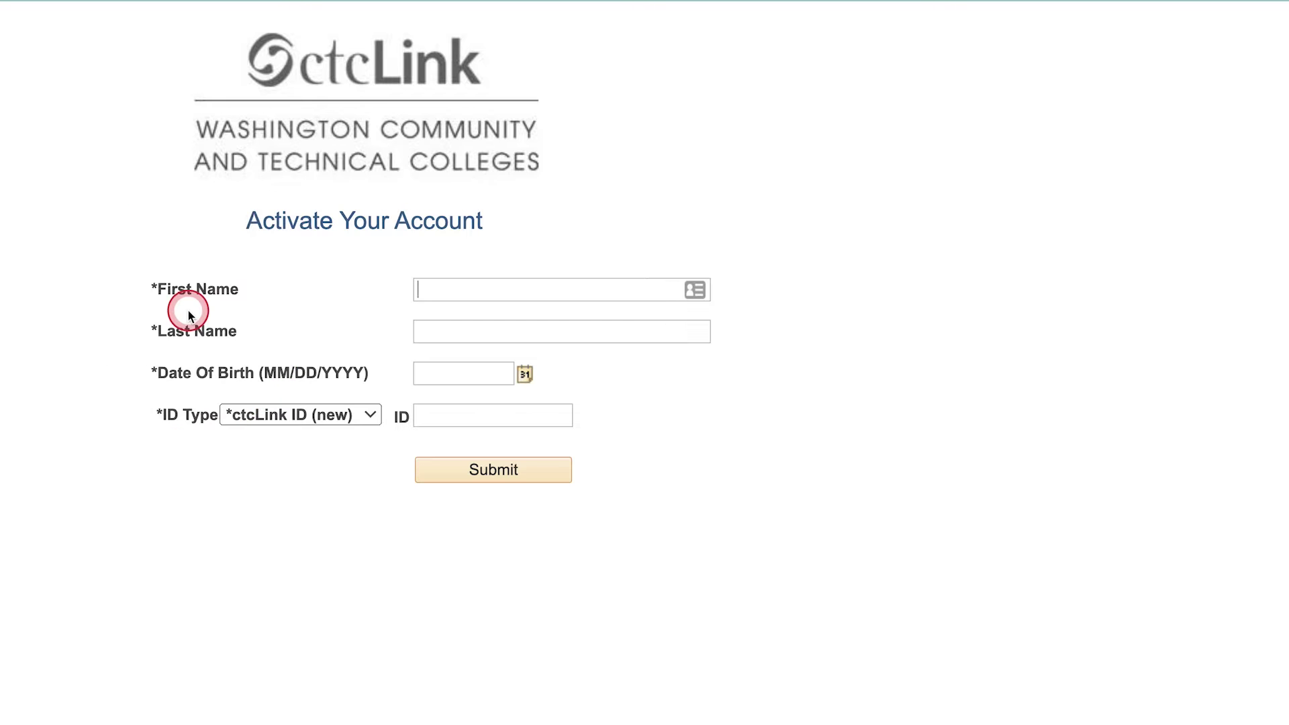
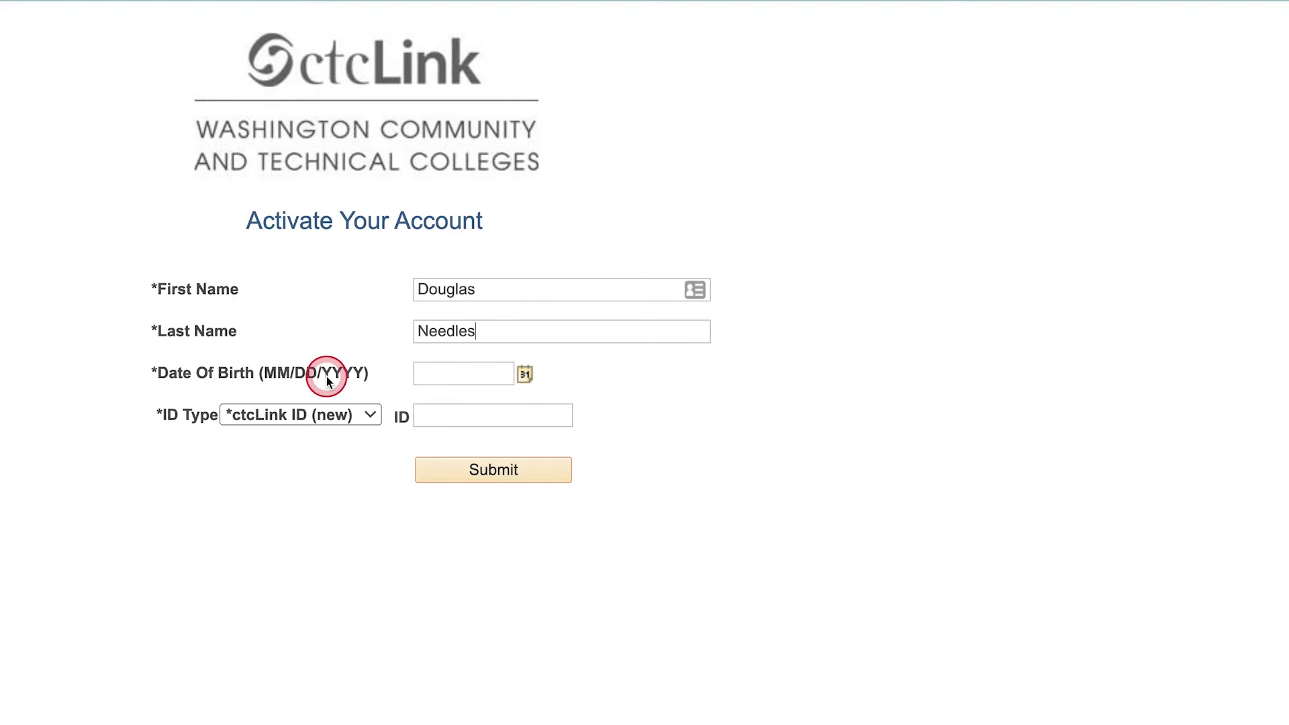
key(Tab)
click(370, 416)
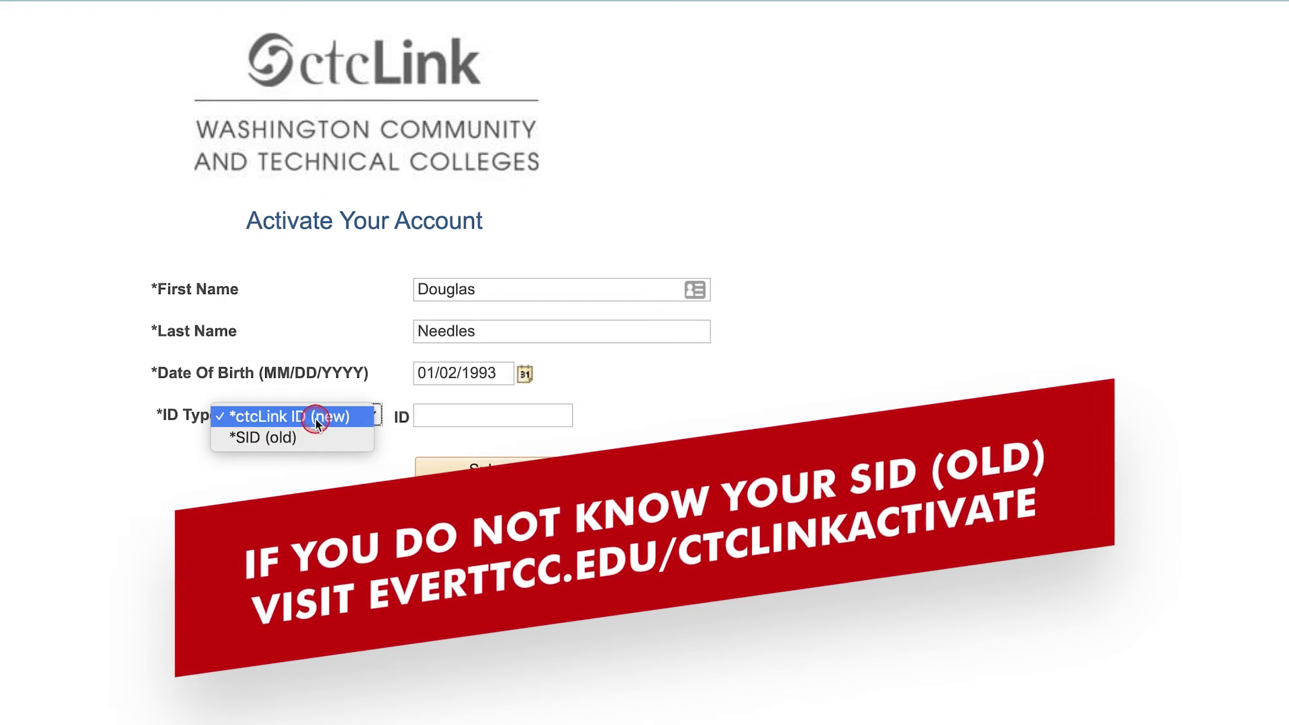
click(318, 419)
click(429, 419)
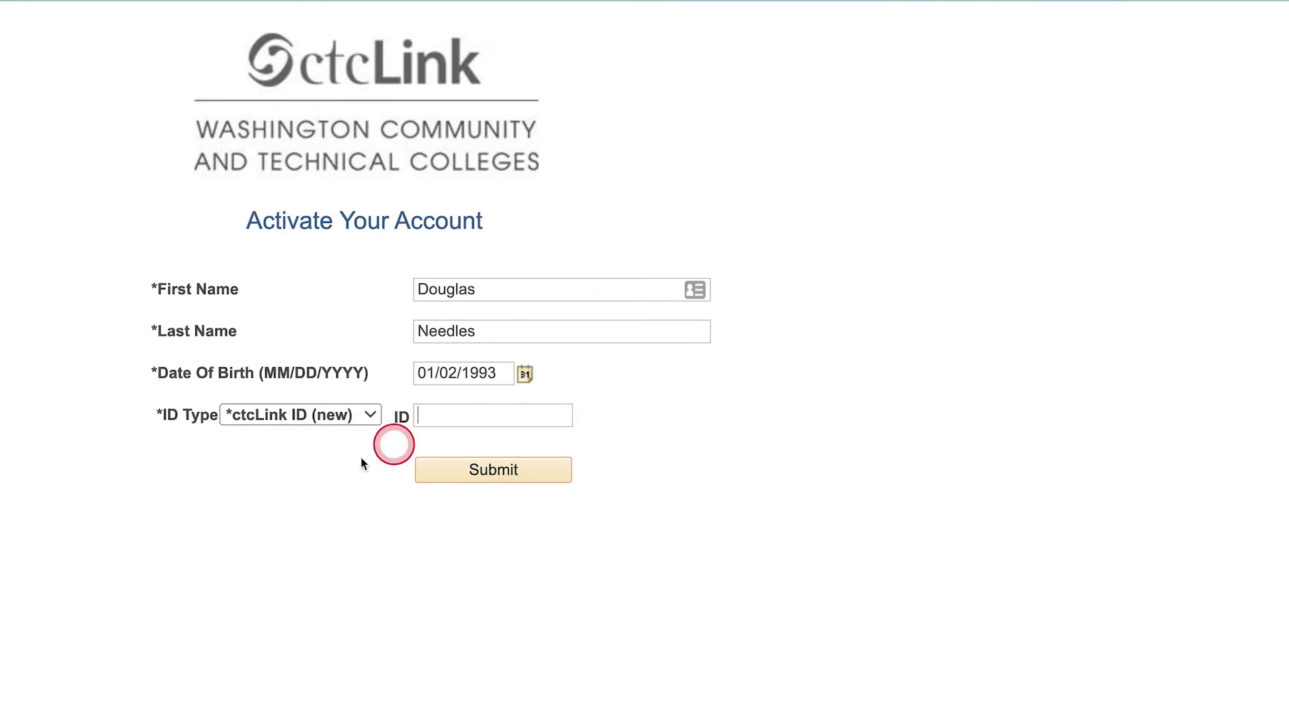
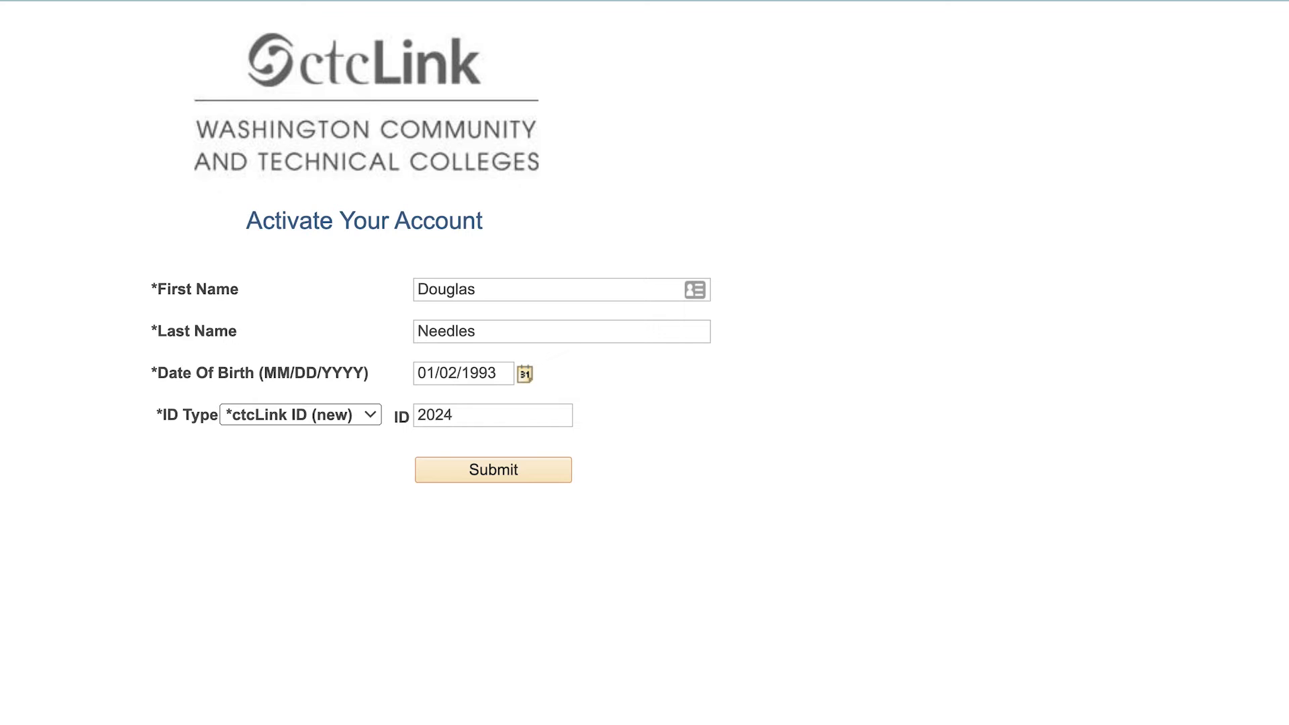
click(486, 470)
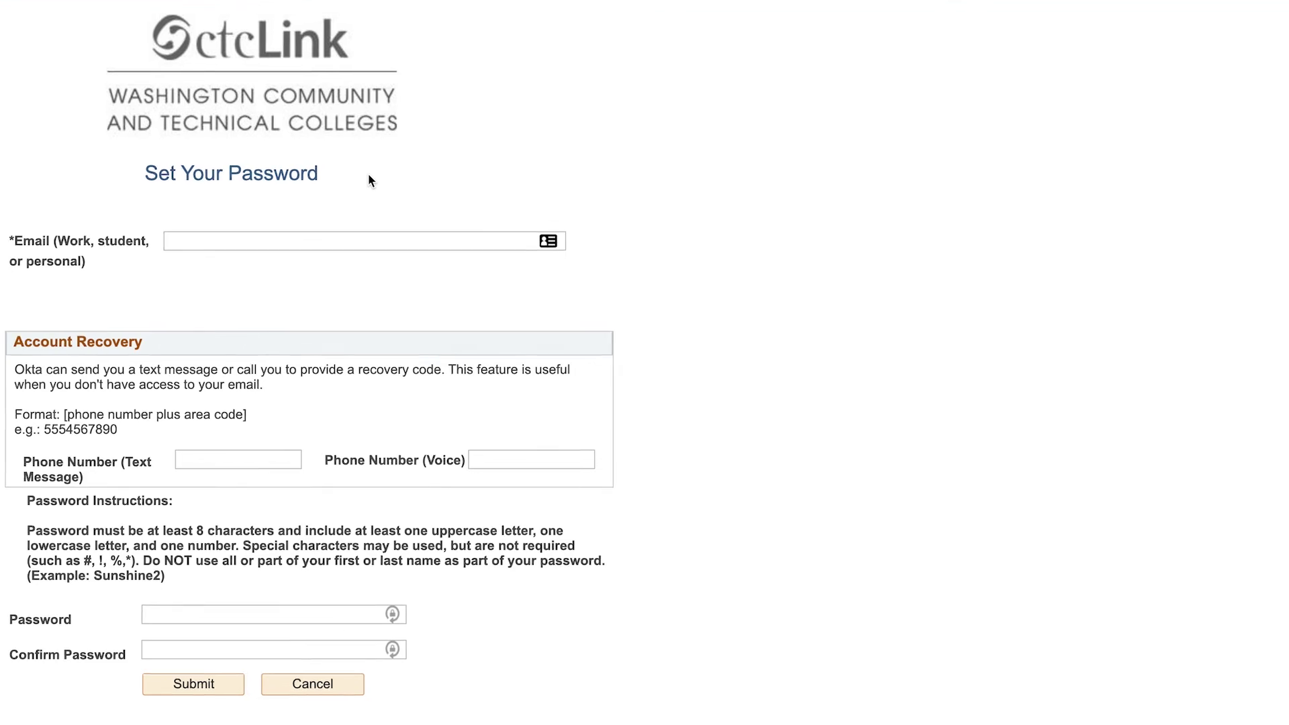
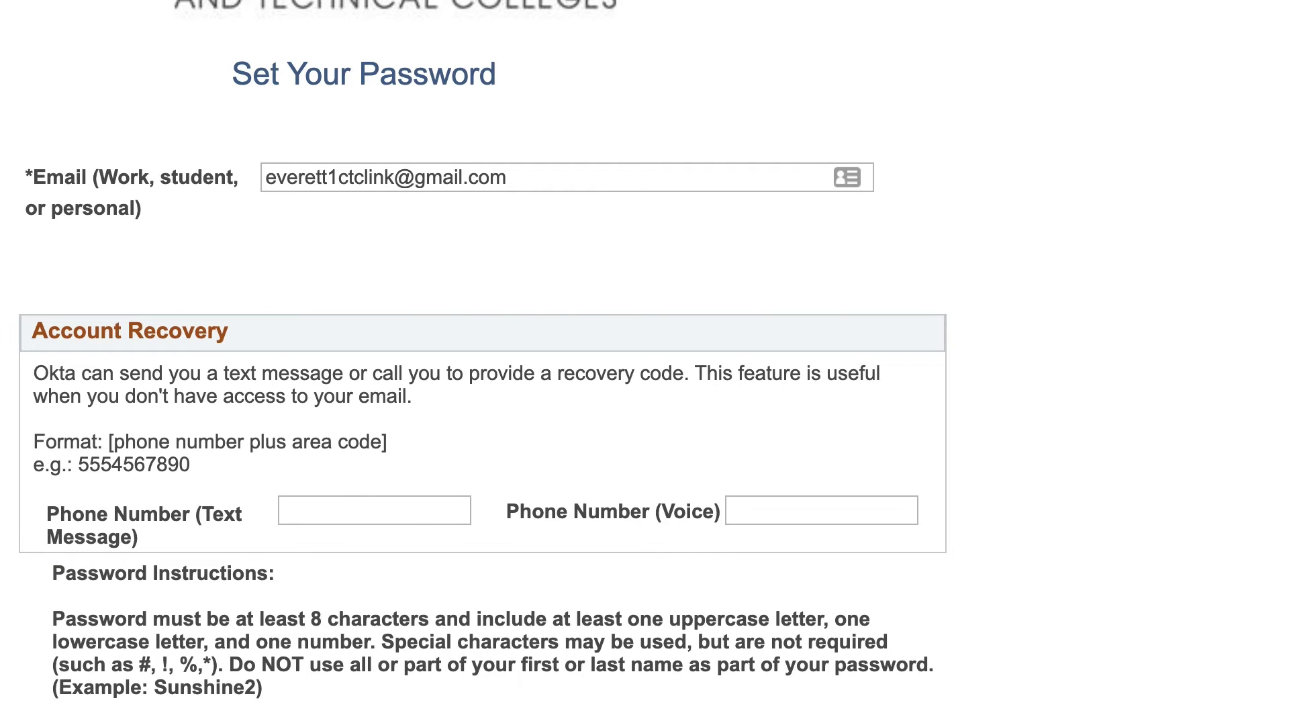
text(555)
text(456789)
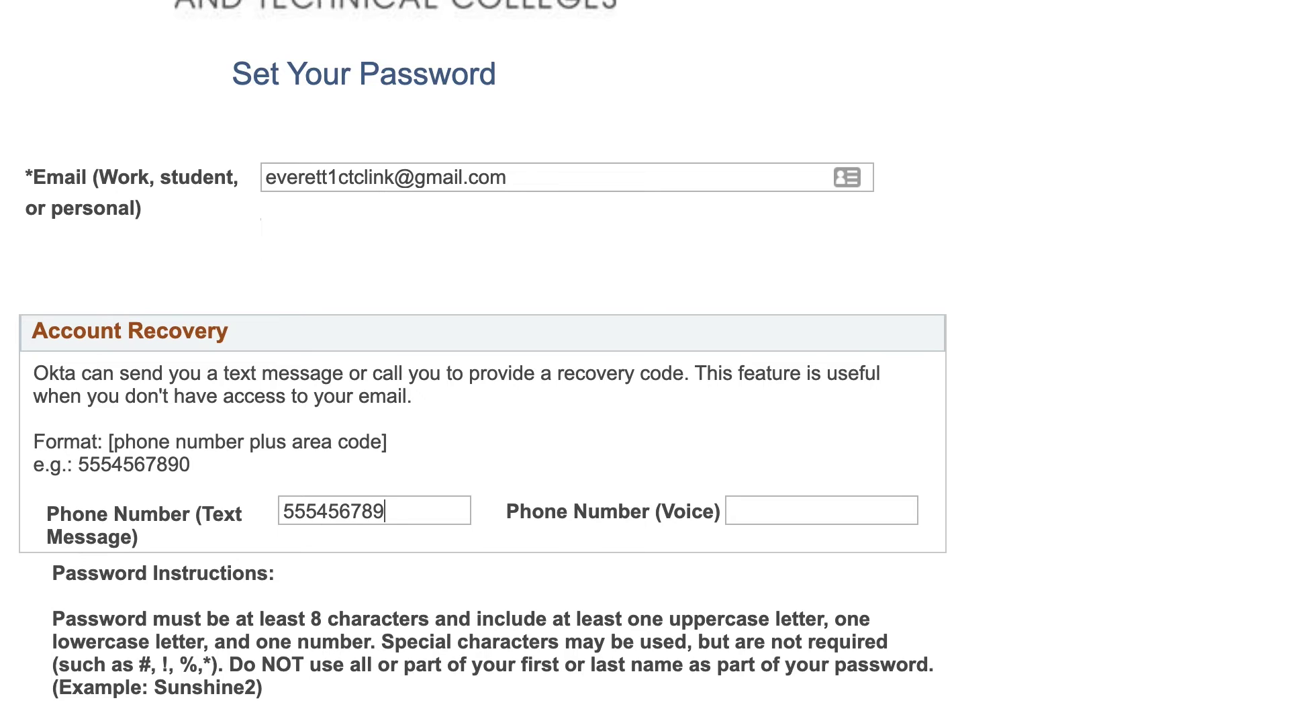
text(0)
key(Tab)
text(5554567890)
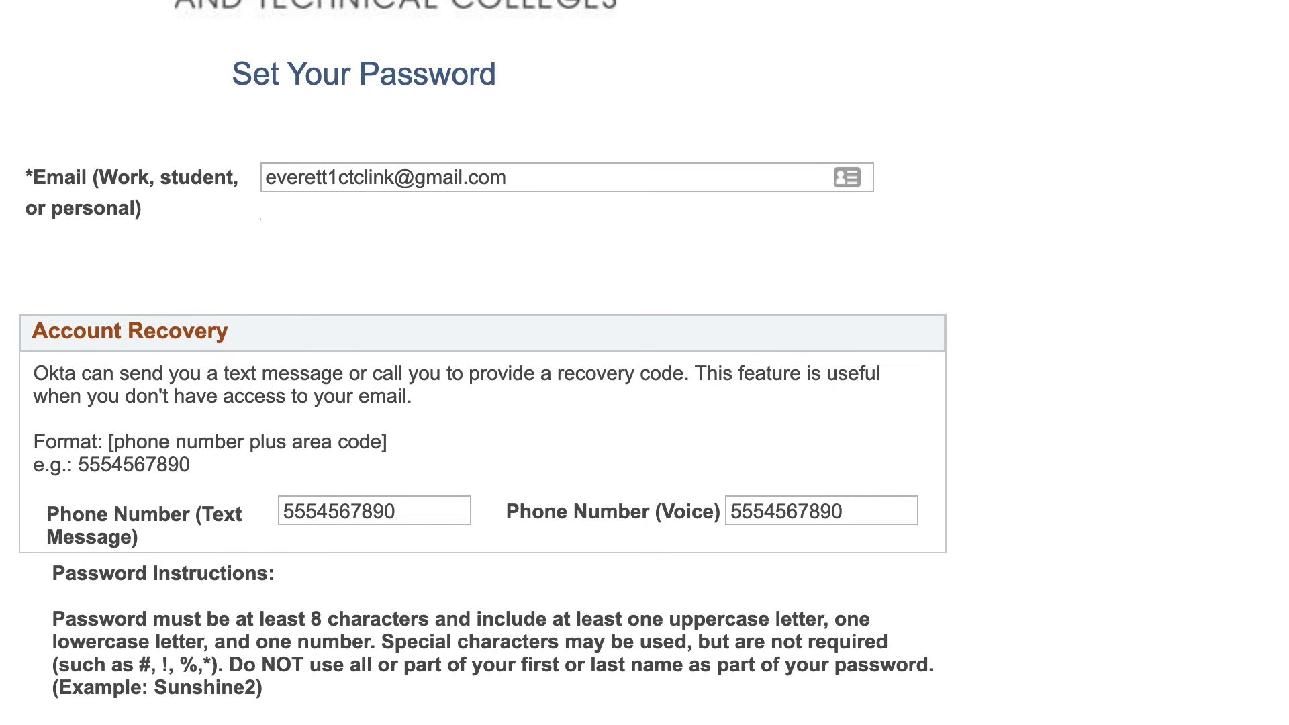
key(Tab)
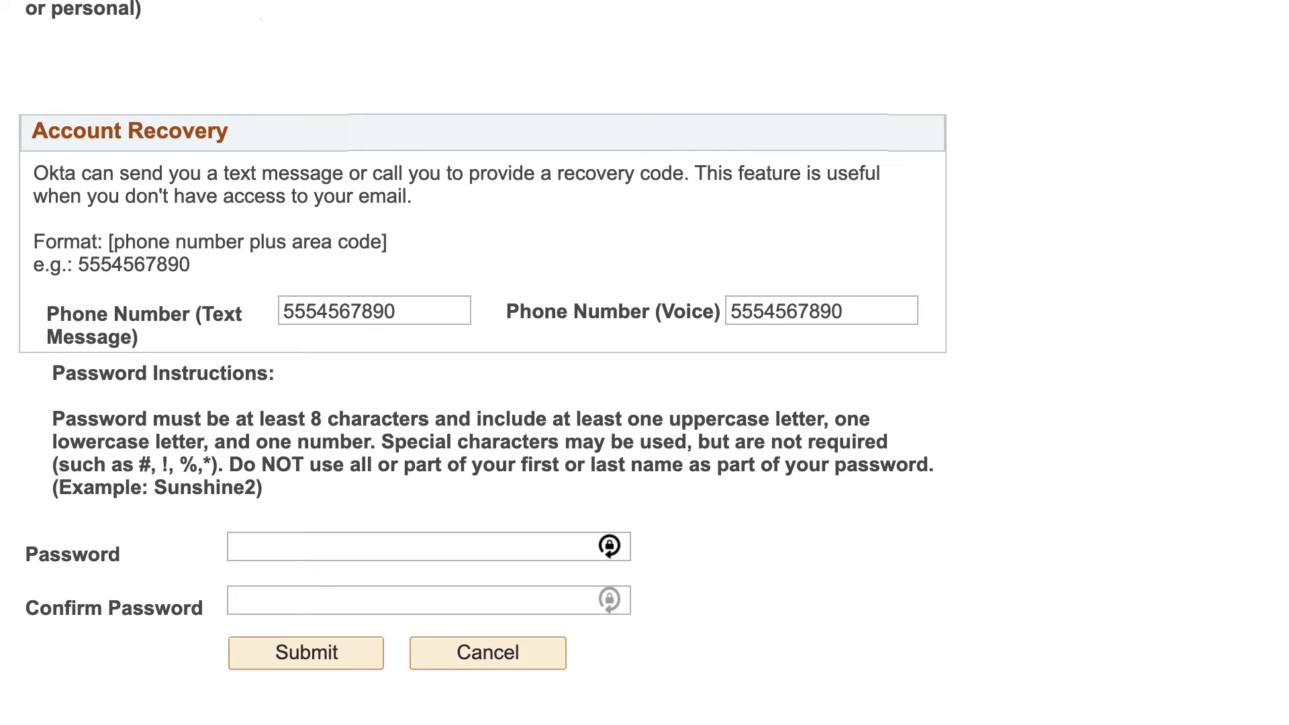
text(••••••)
text(••)
text(•)
- Retype the password in Confirm Password and submit the Set Your Password form
key(Tab)
text(••••)
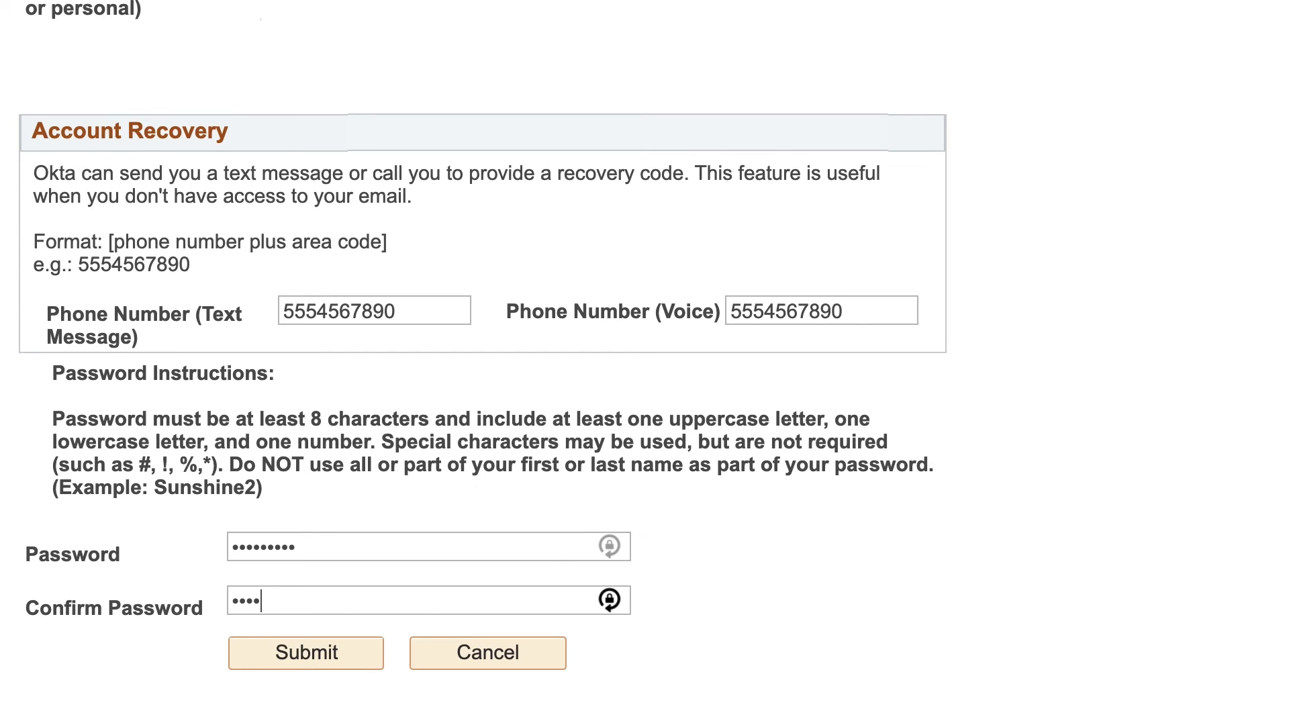
text(••••)
text(•)
click(317, 305)
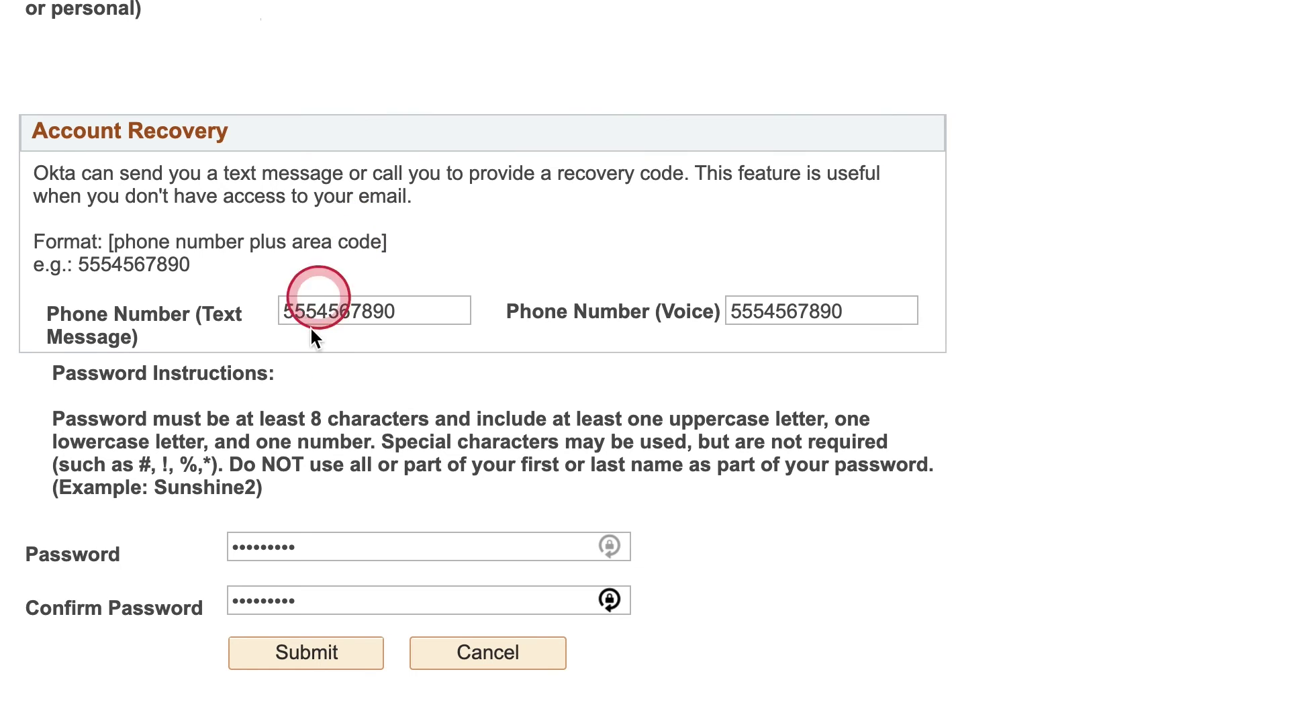
click(296, 653)
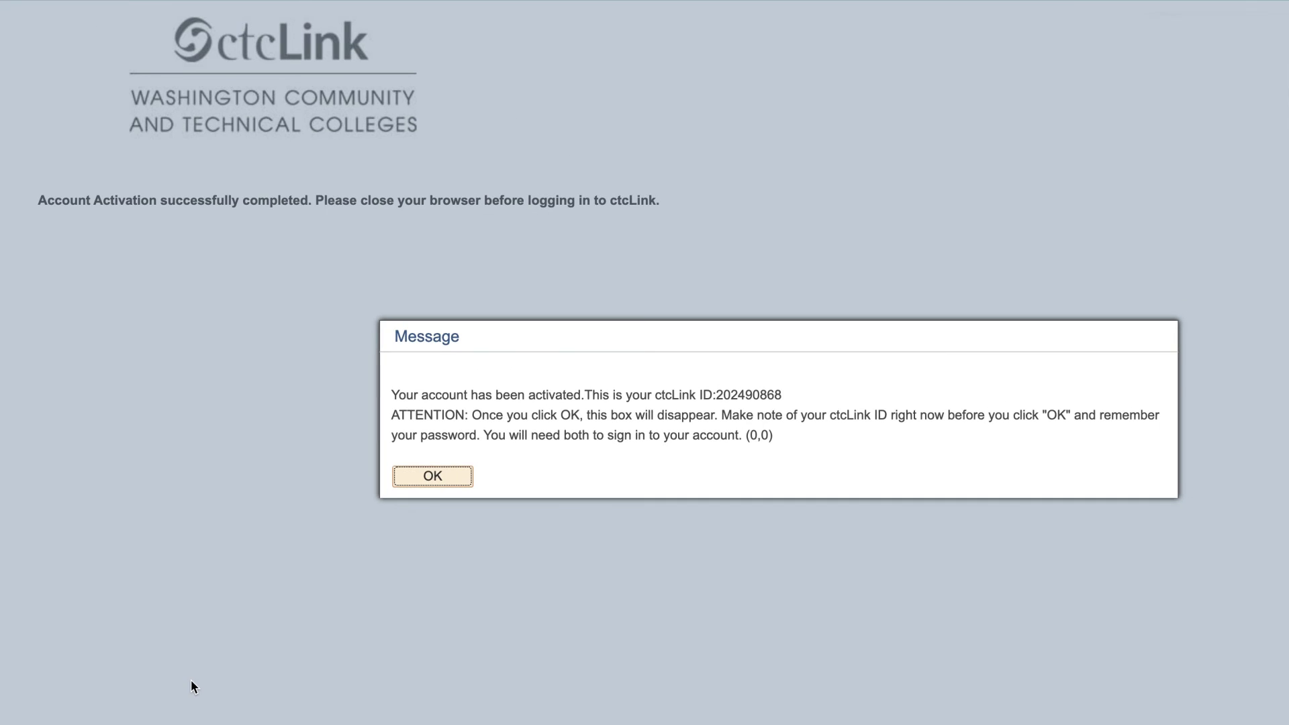
- Dismiss the account-activated message showing the new ctcLink ID with OK
click(429, 479)
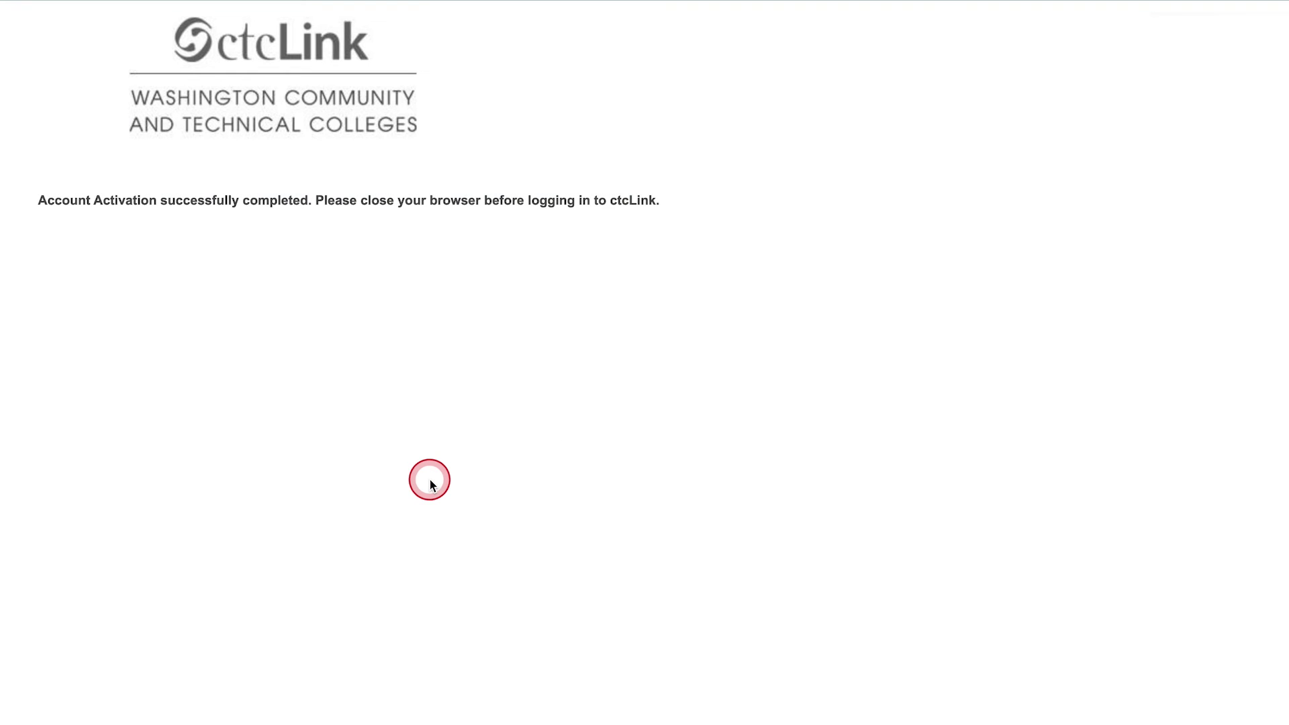